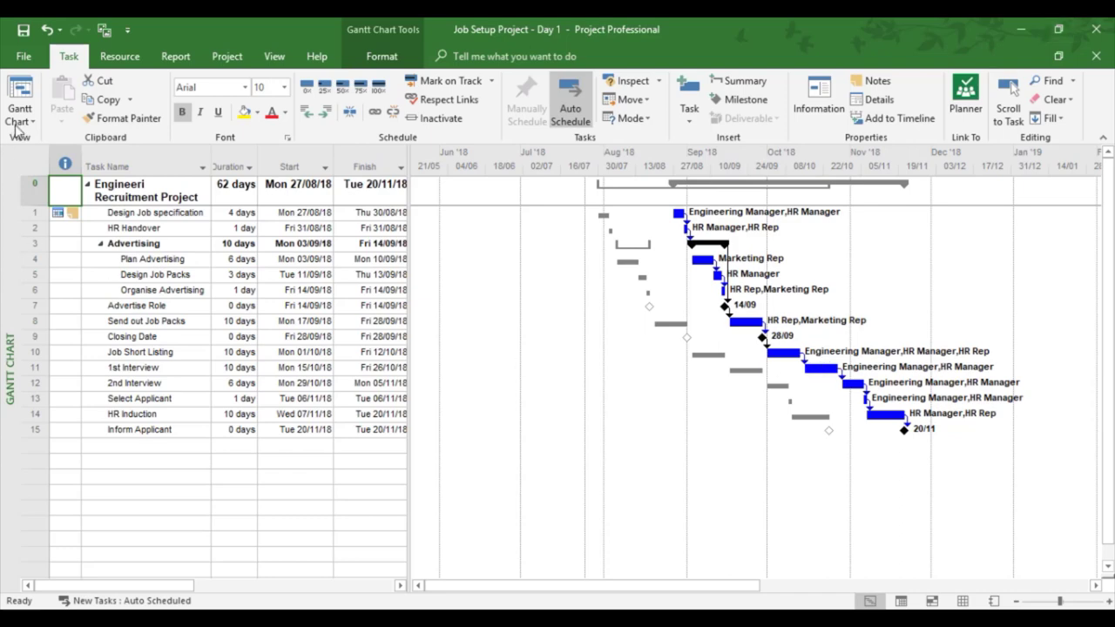
Open the Backstage Print page to preview the Gantt chart on landscape A4 paper.
{"action": "left_click", "coordinate": [23, 58]}
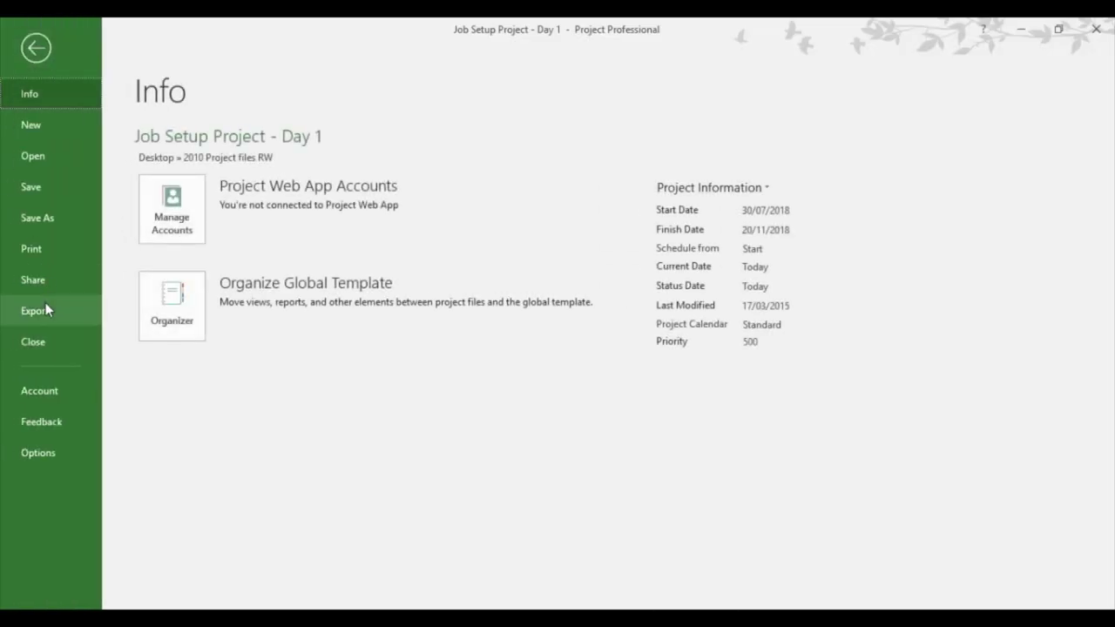
{"action": "left_click", "coordinate": [78, 262]}
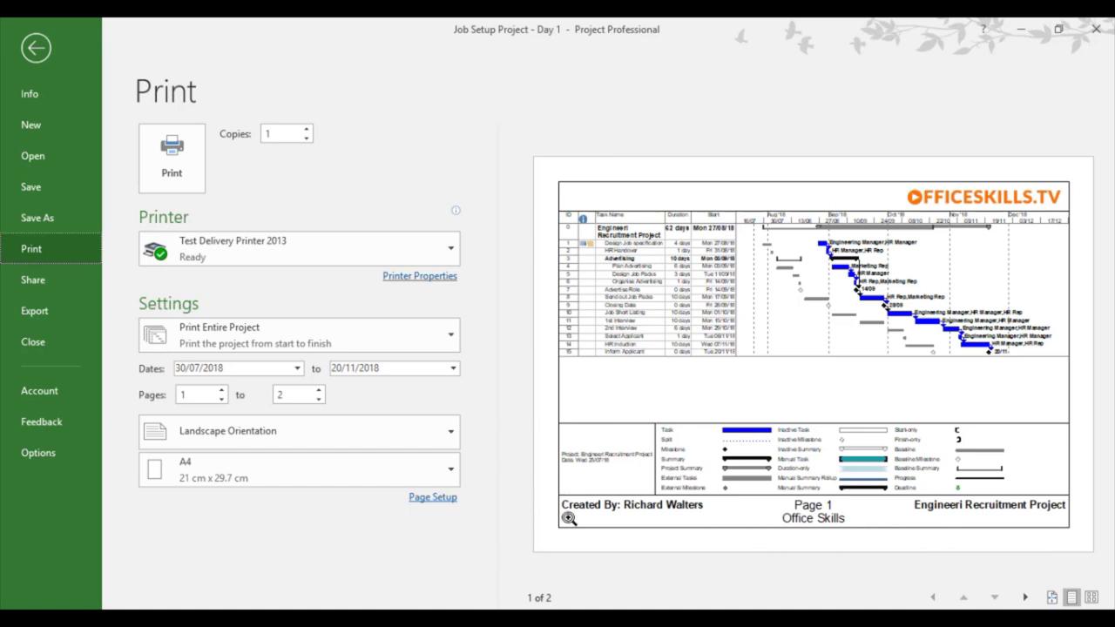
Open the Gantt chart's Page Setup at the right header section showing the OFFICESKILLS.TV logo.
{"action": "left_click", "coordinate": [436, 500]}
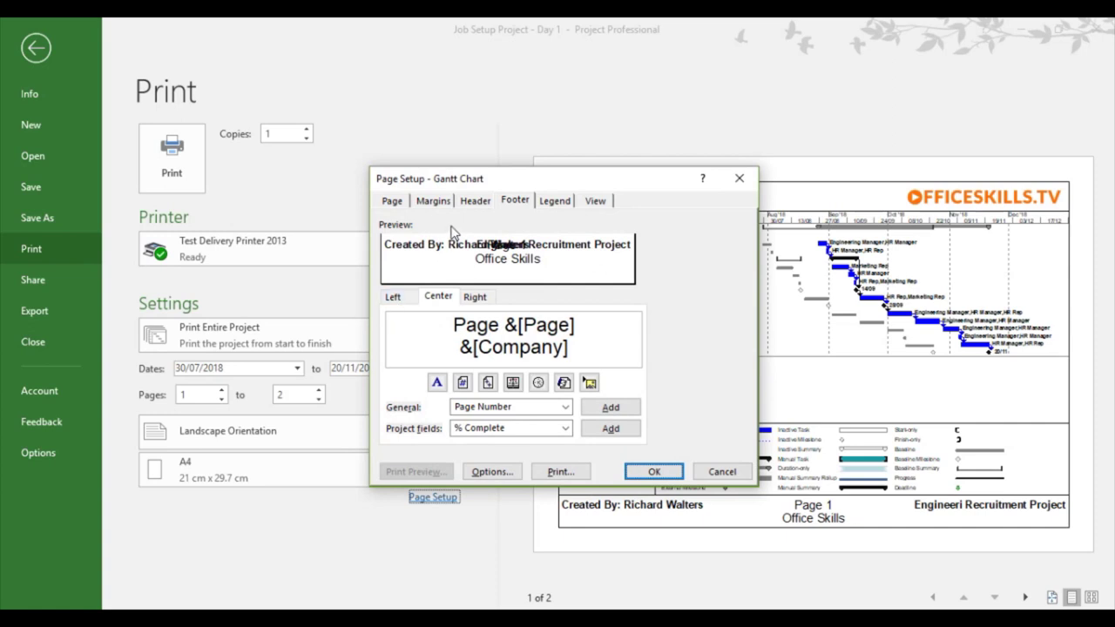
{"action": "left_click", "coordinate": [473, 204]}
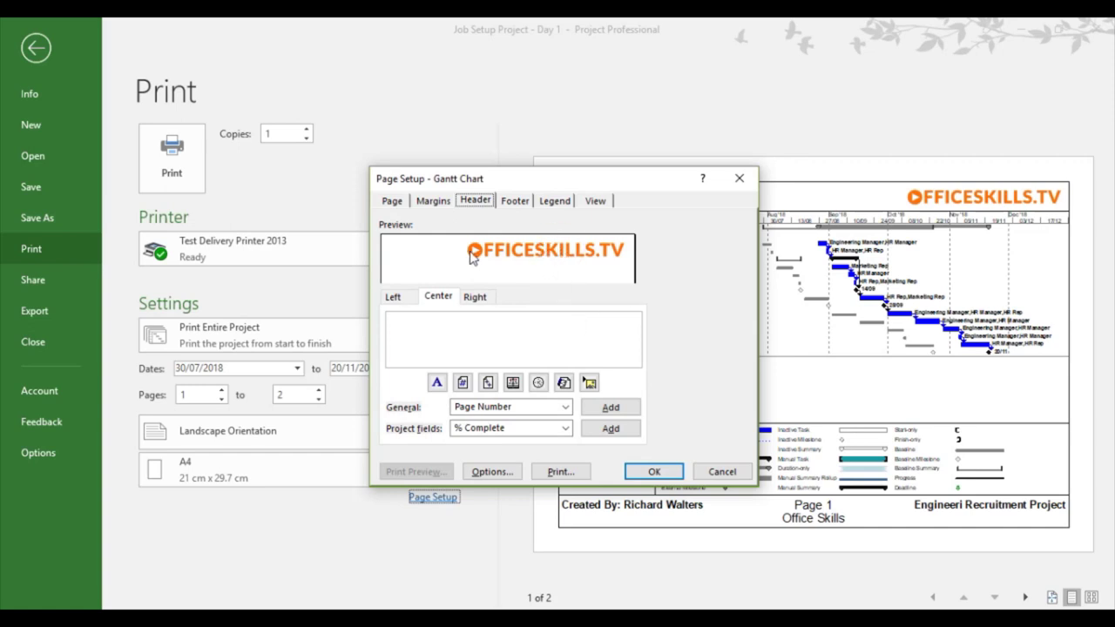
{"action": "left_click", "coordinate": [476, 297]}
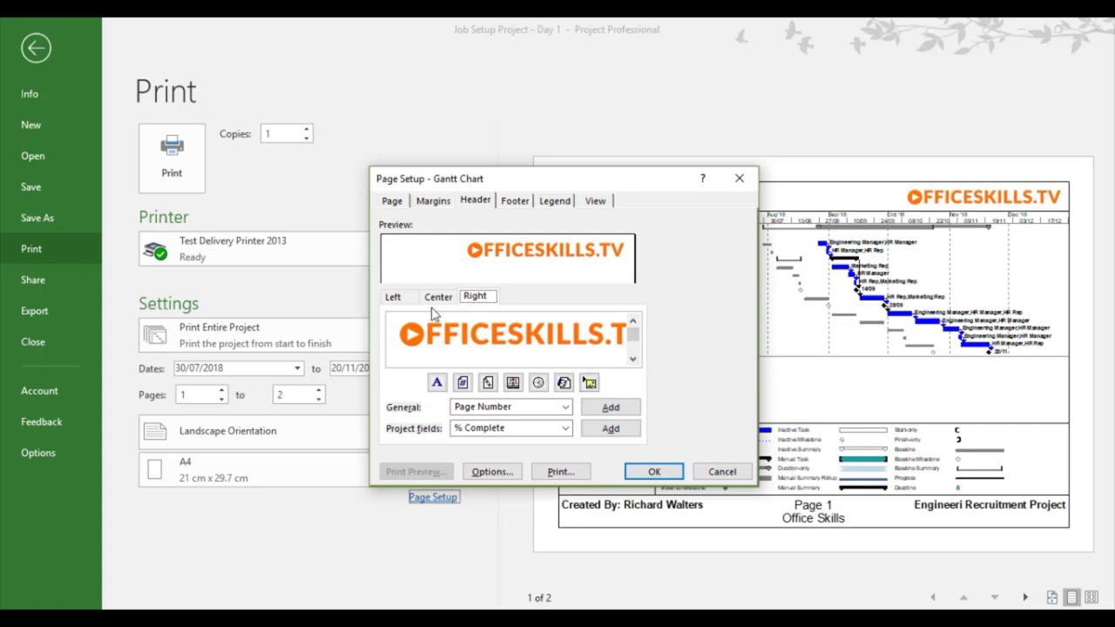
Review the footer's left author text and its centre Page &[Page] and &[Company] codes.
{"action": "left_click", "coordinate": [514, 200]}
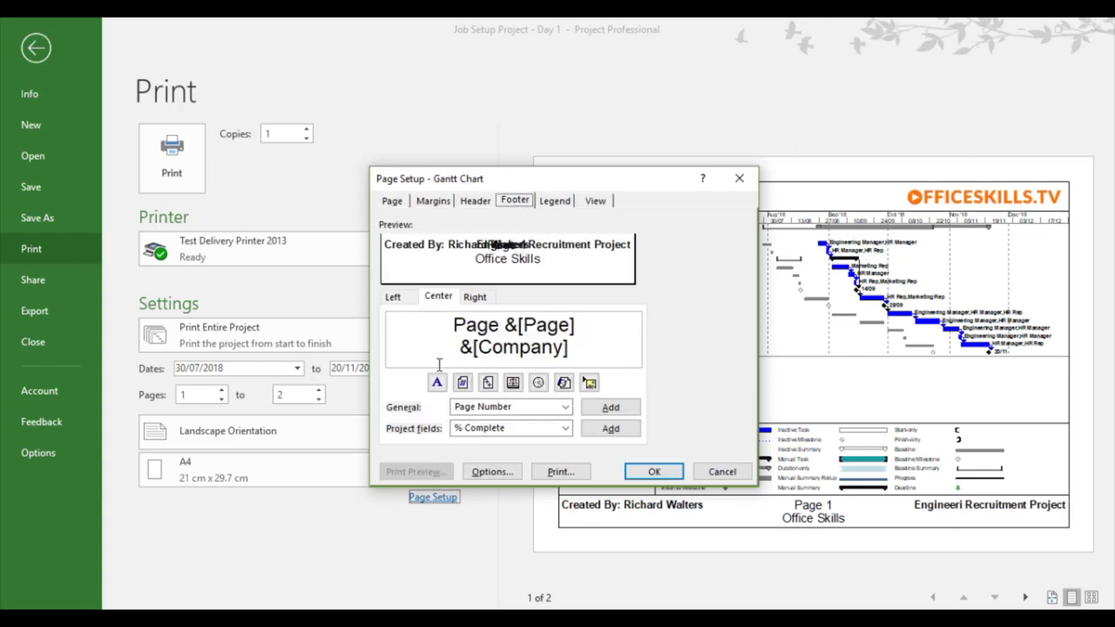
{"action": "left_click_drag", "start_coordinate": [572, 178], "coordinate": [562, 116]}
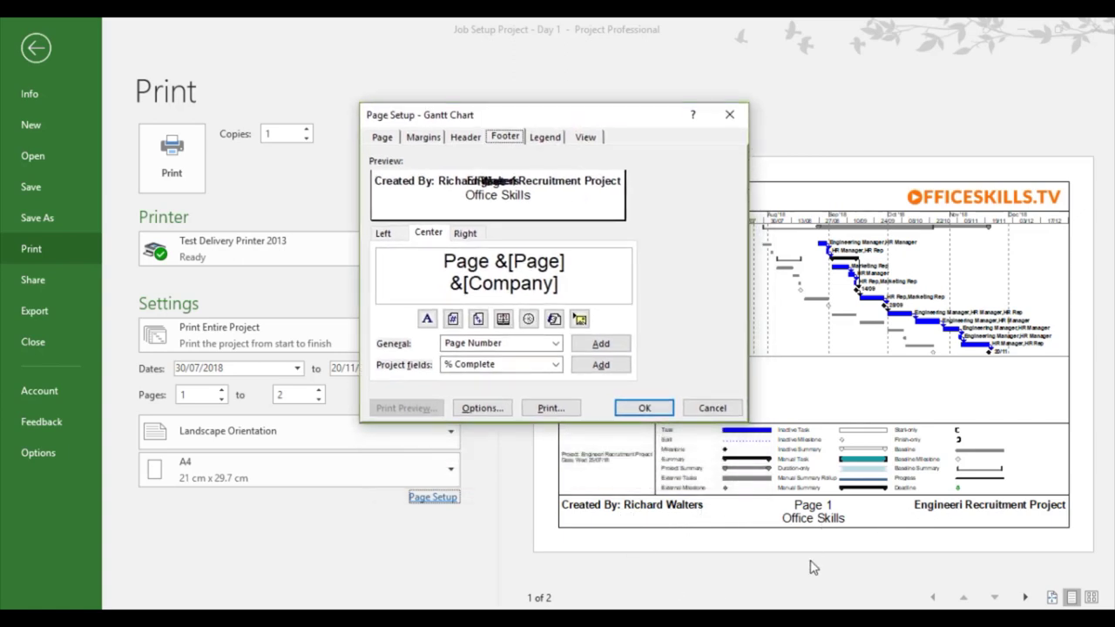
{"action": "left_click", "coordinate": [385, 234]}
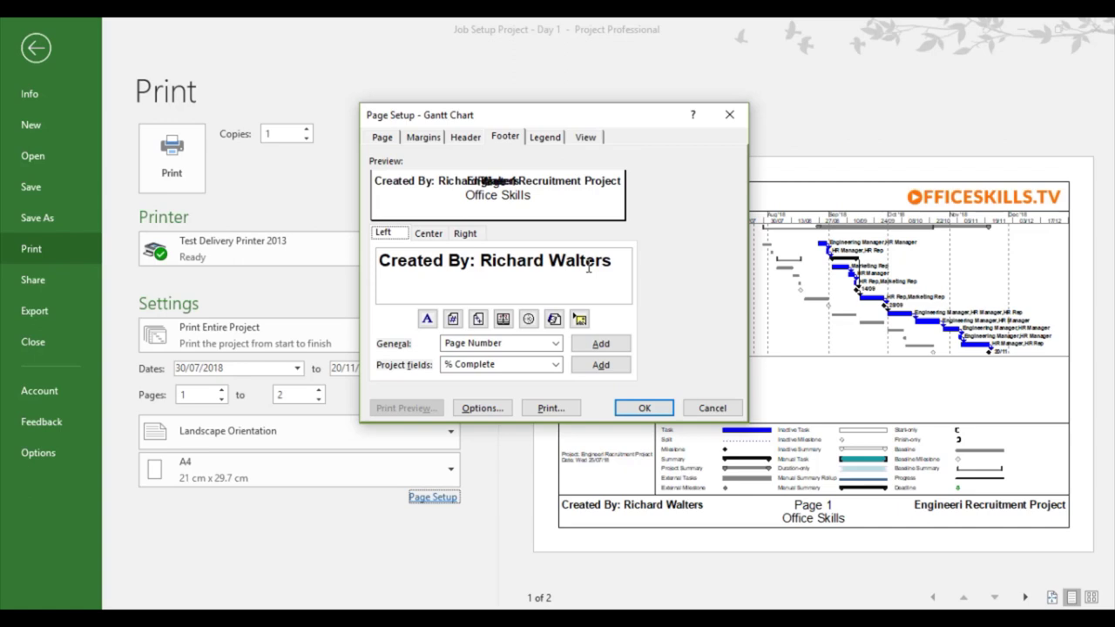
{"action": "left_click", "coordinate": [426, 320]}
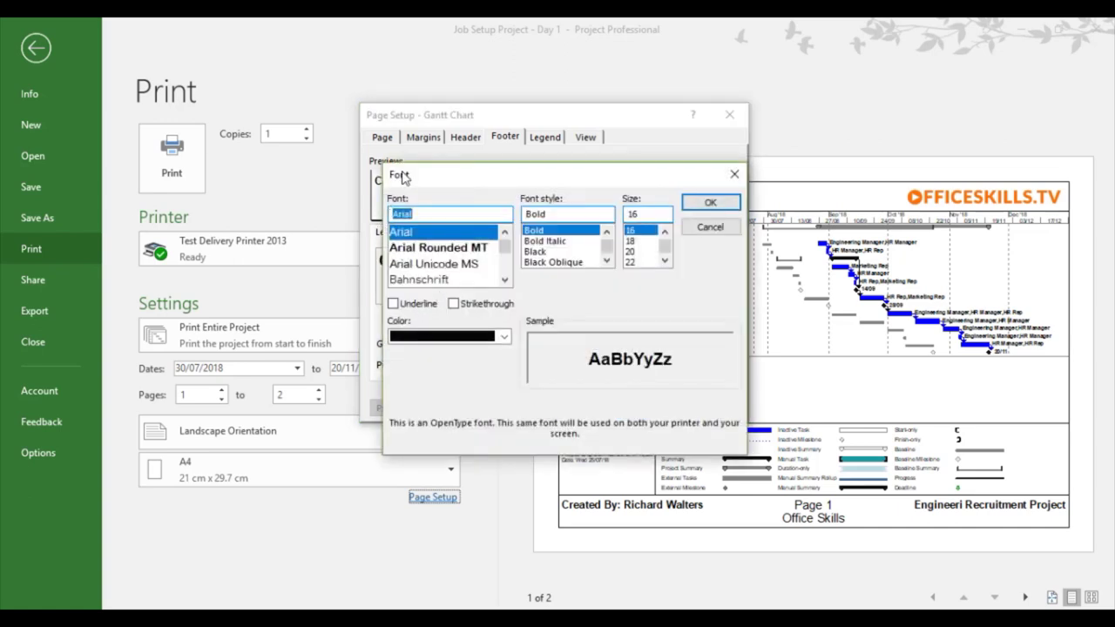
{"action": "left_click", "coordinate": [734, 175]}
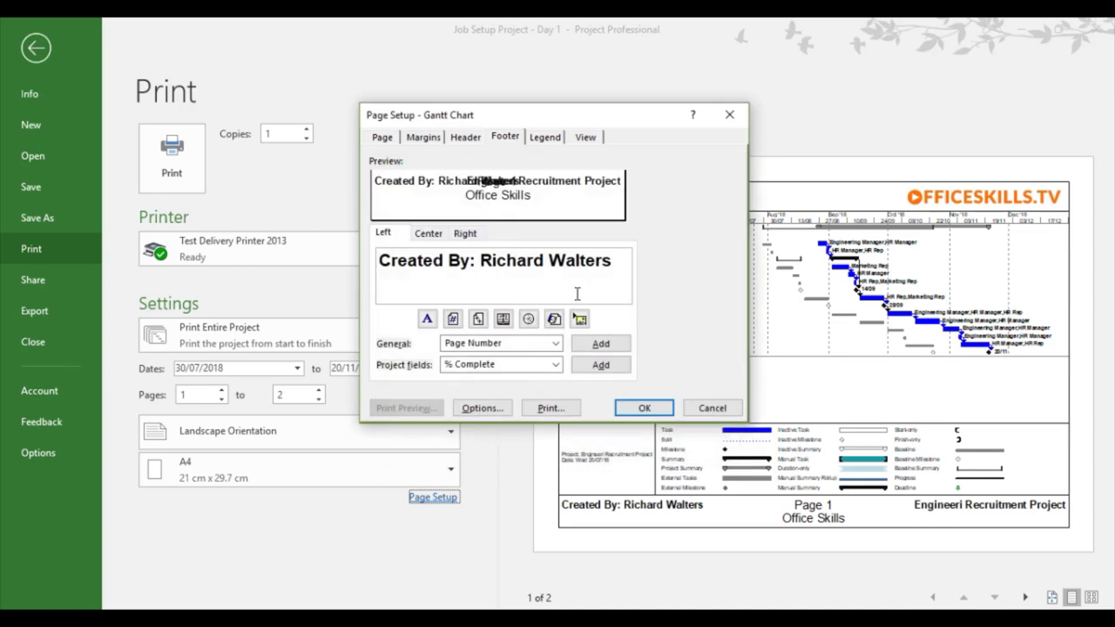
{"action": "left_click", "coordinate": [428, 234]}
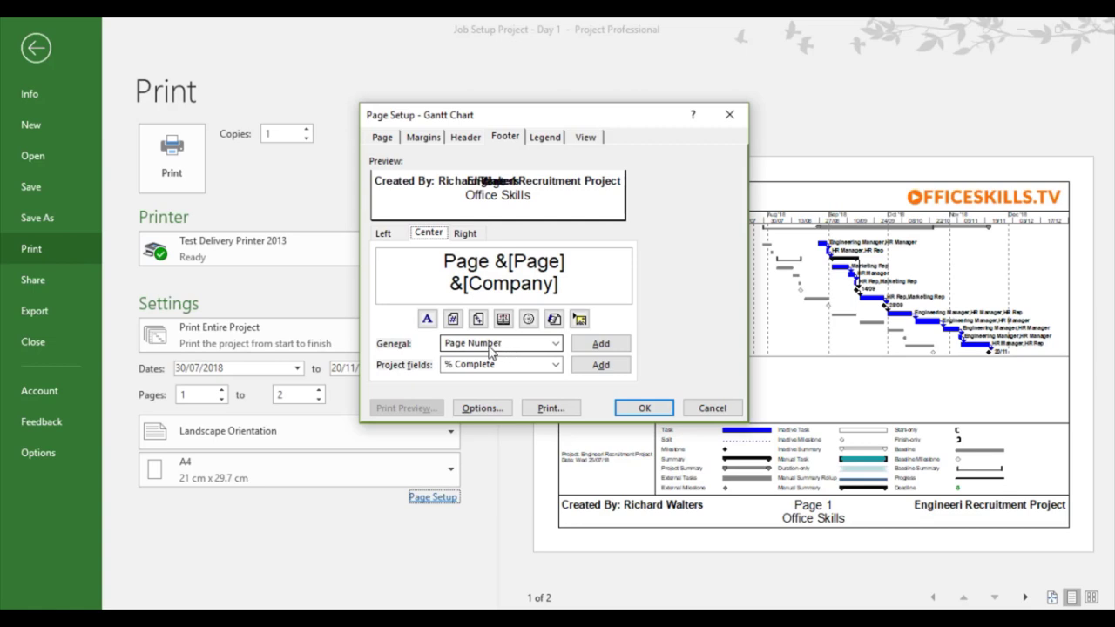
{"action": "left_click", "coordinate": [555, 344]}
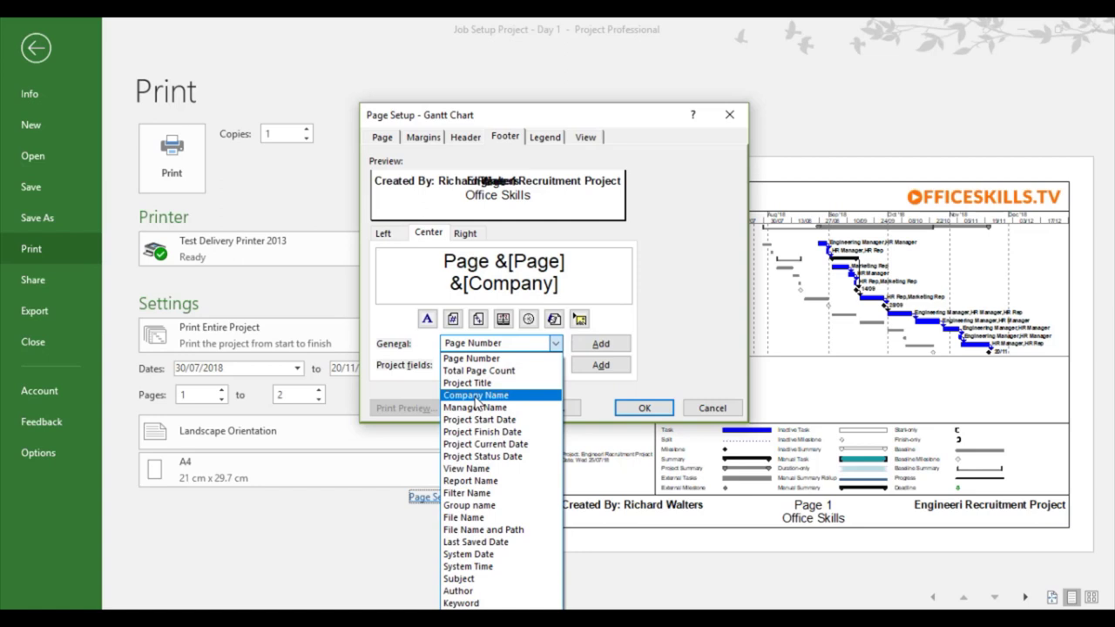
{"action": "left_click", "coordinate": [393, 342]}
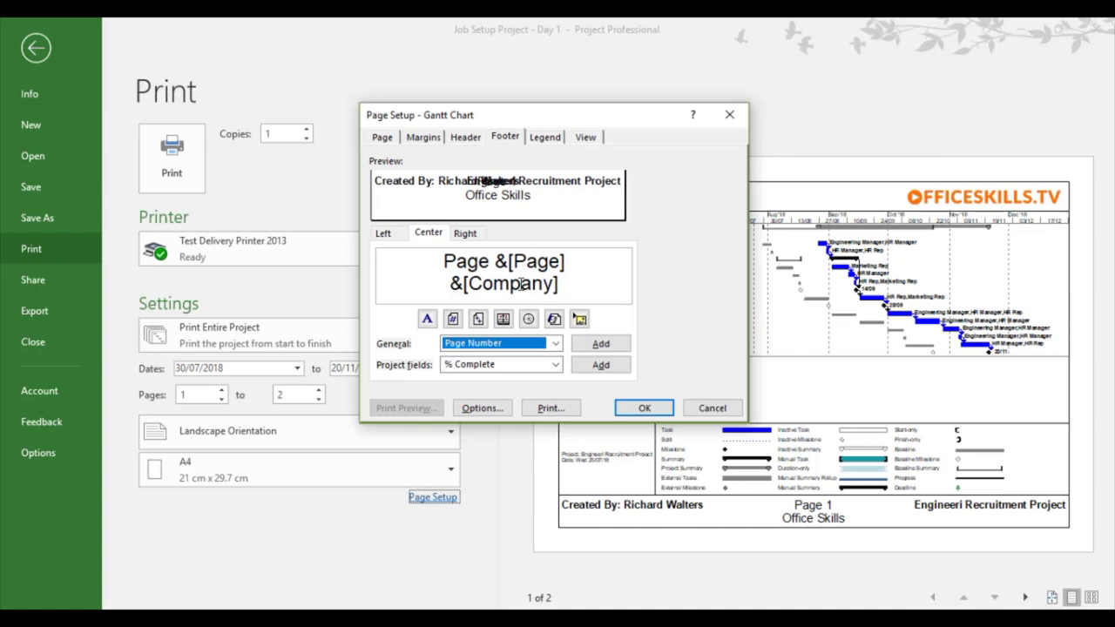
Show the footer's right &[Project Title] code and browse the General fields without adding one.
{"action": "left_click", "coordinate": [475, 236]}
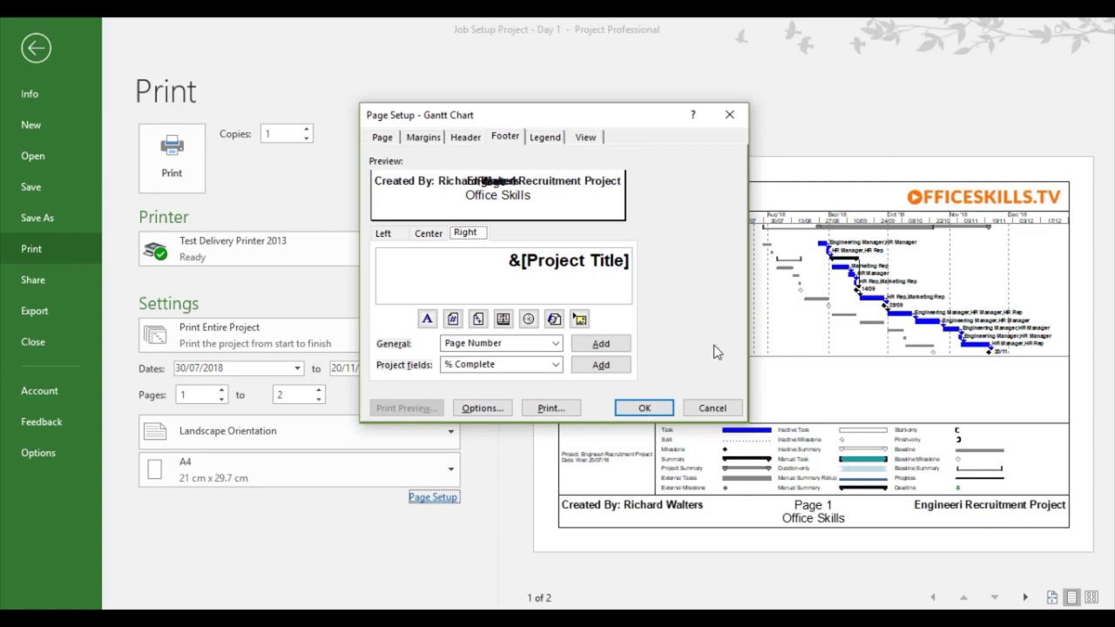
{"action": "left_click", "coordinate": [557, 344]}
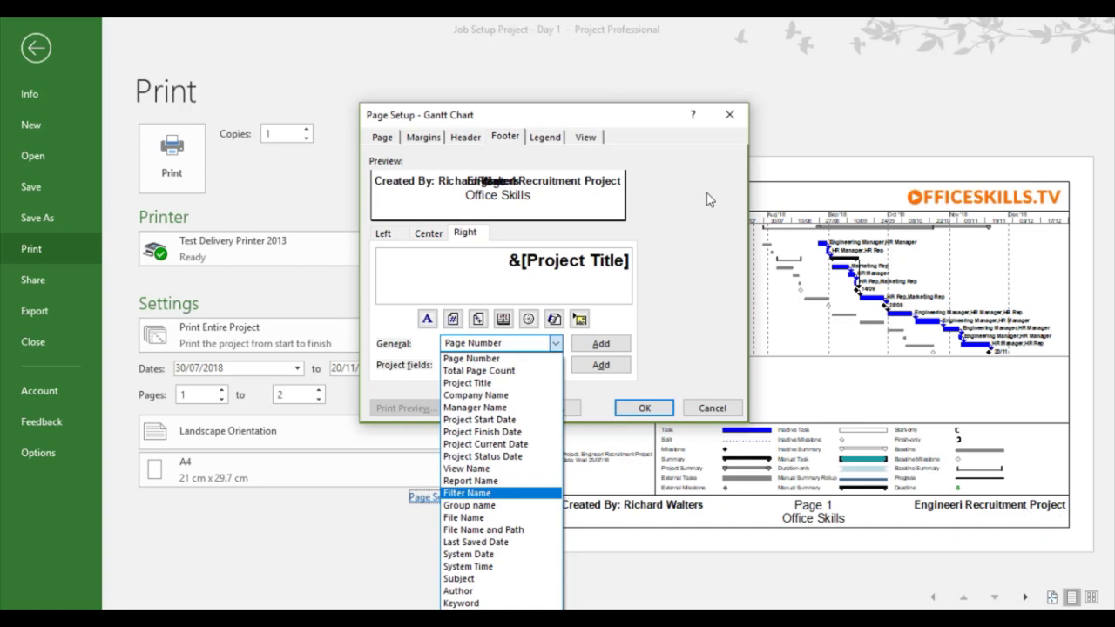
{"action": "left_click", "coordinate": [730, 341]}
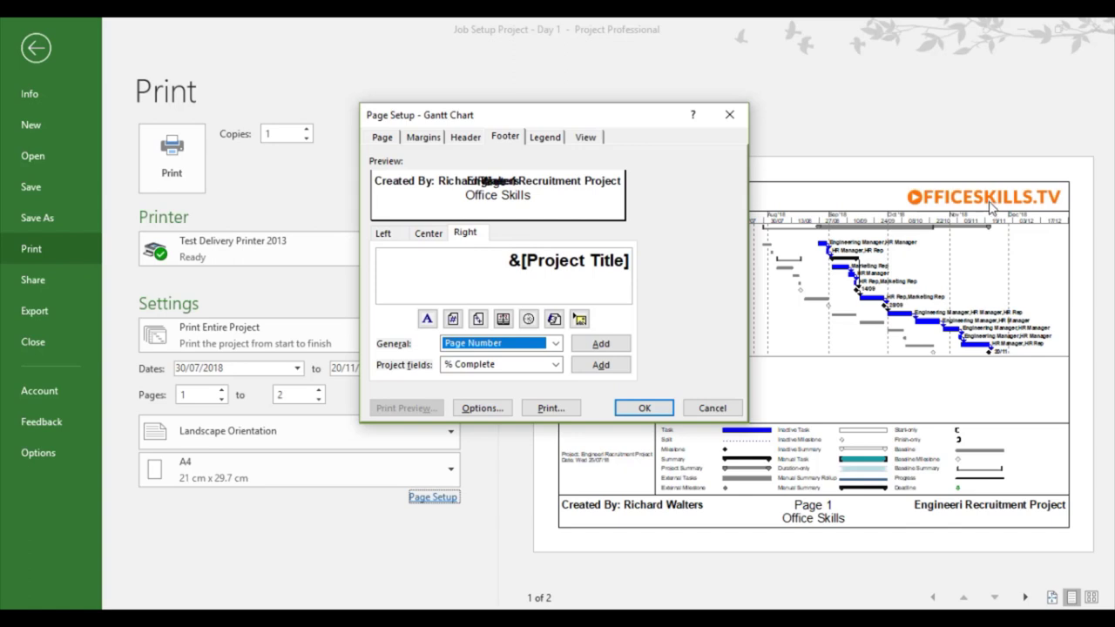
Recheck the right header logo, then cancel Page Setup to return to the preview.
{"action": "left_click", "coordinate": [466, 138]}
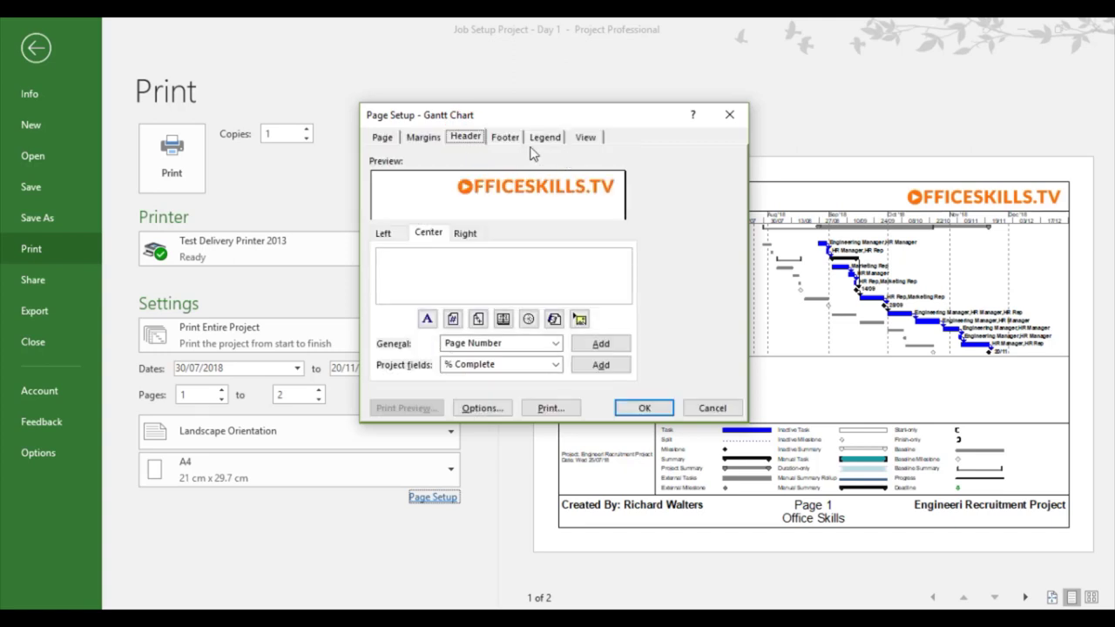
{"action": "left_click", "coordinate": [465, 234]}
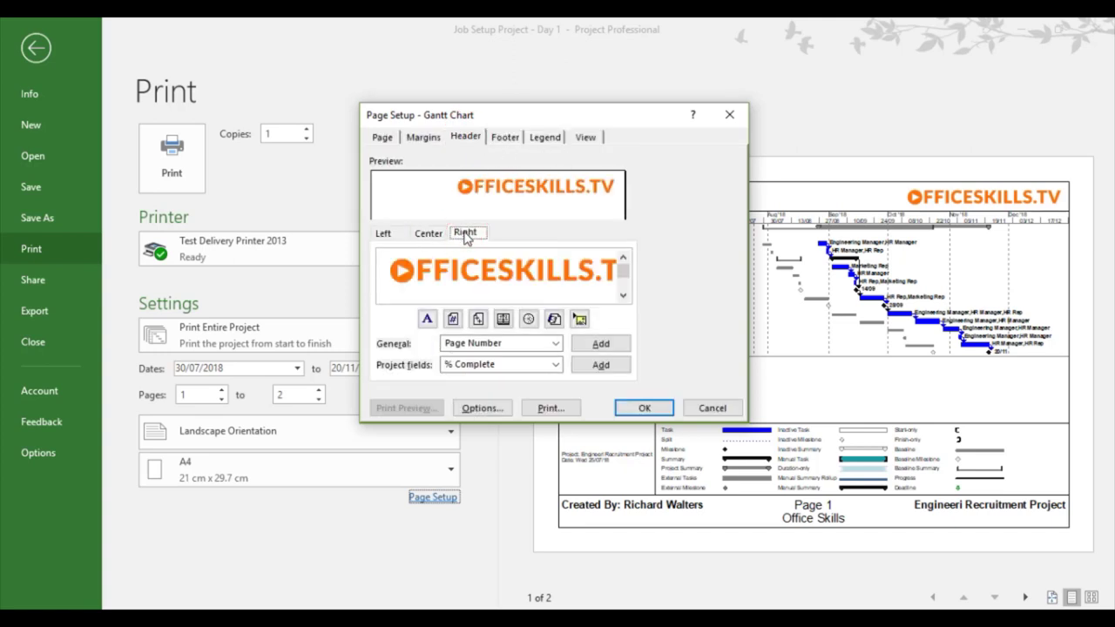
{"action": "left_click", "coordinate": [713, 409]}
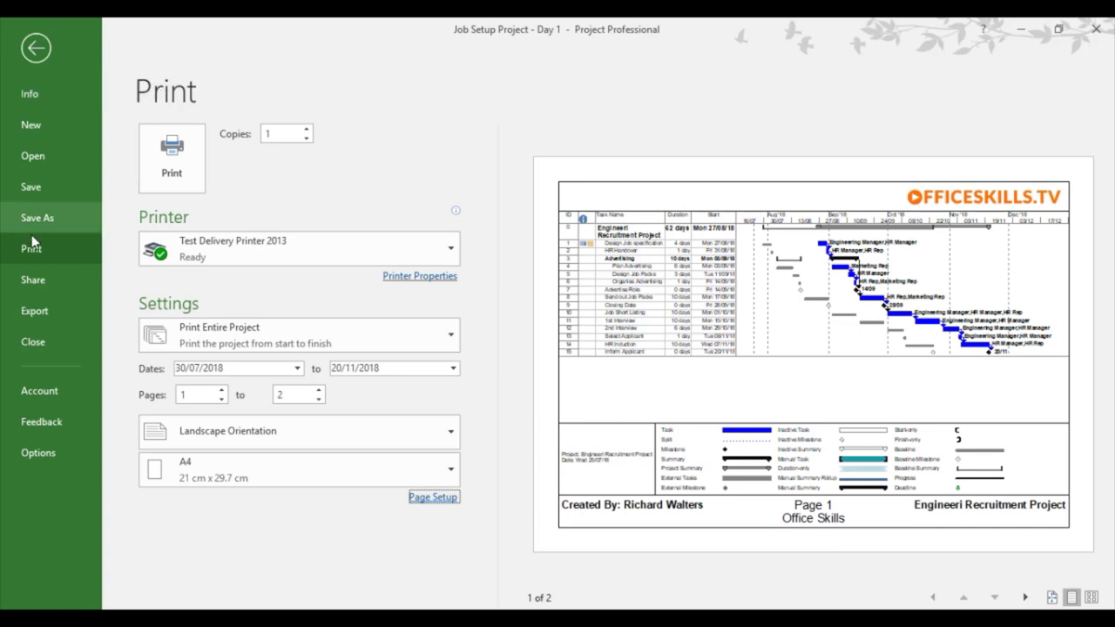
{"action": "left_click", "coordinate": [31, 97]}
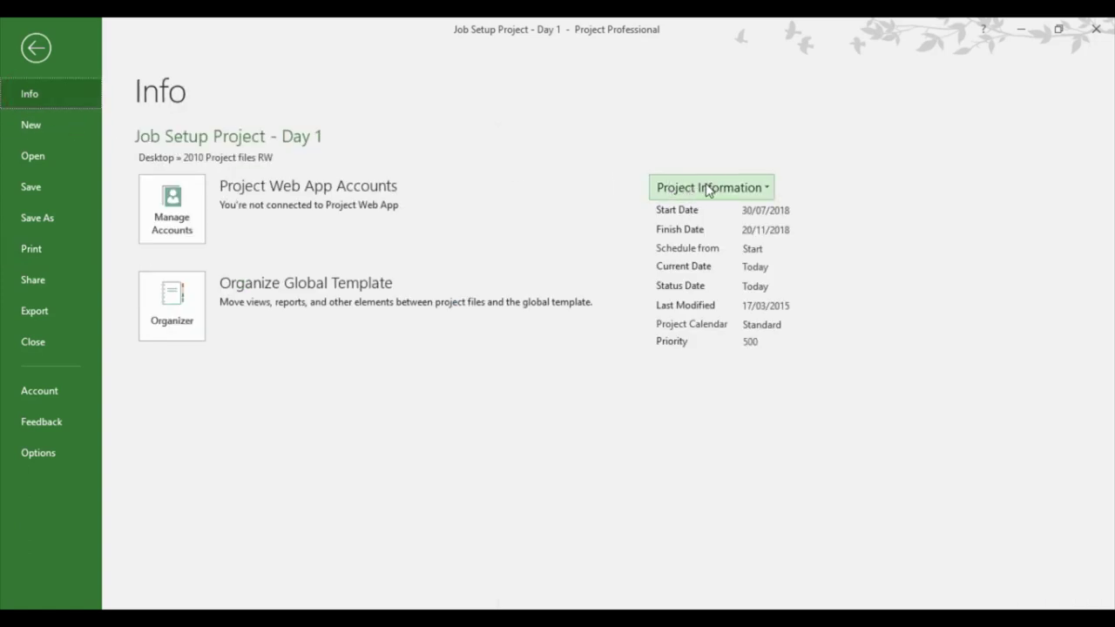
{"action": "left_click", "coordinate": [770, 188]}
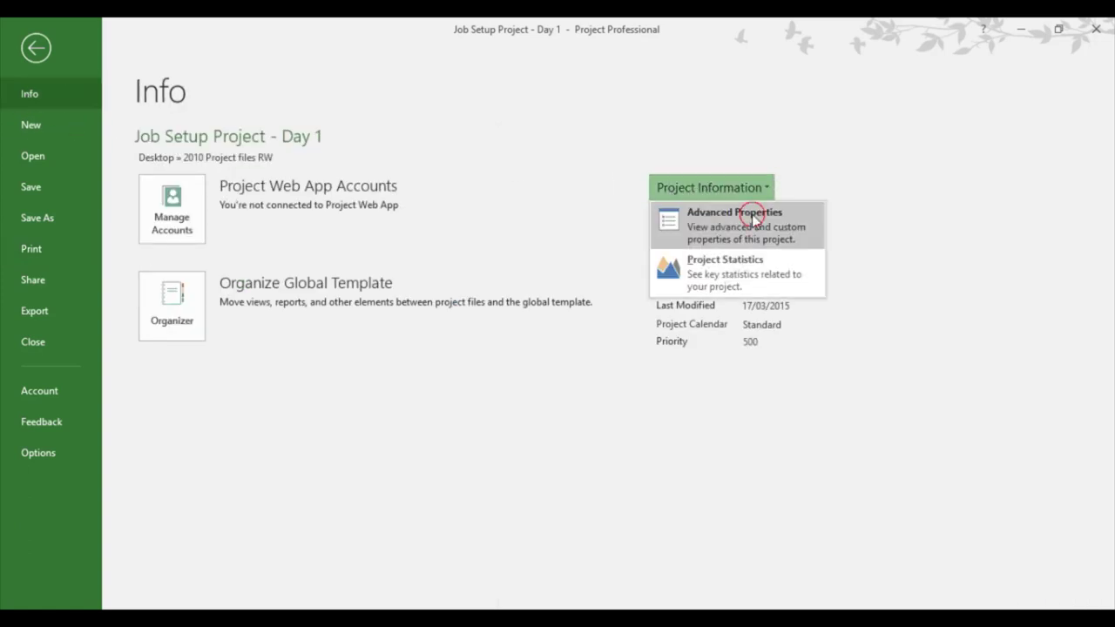
{"action": "left_click", "coordinate": [754, 218]}
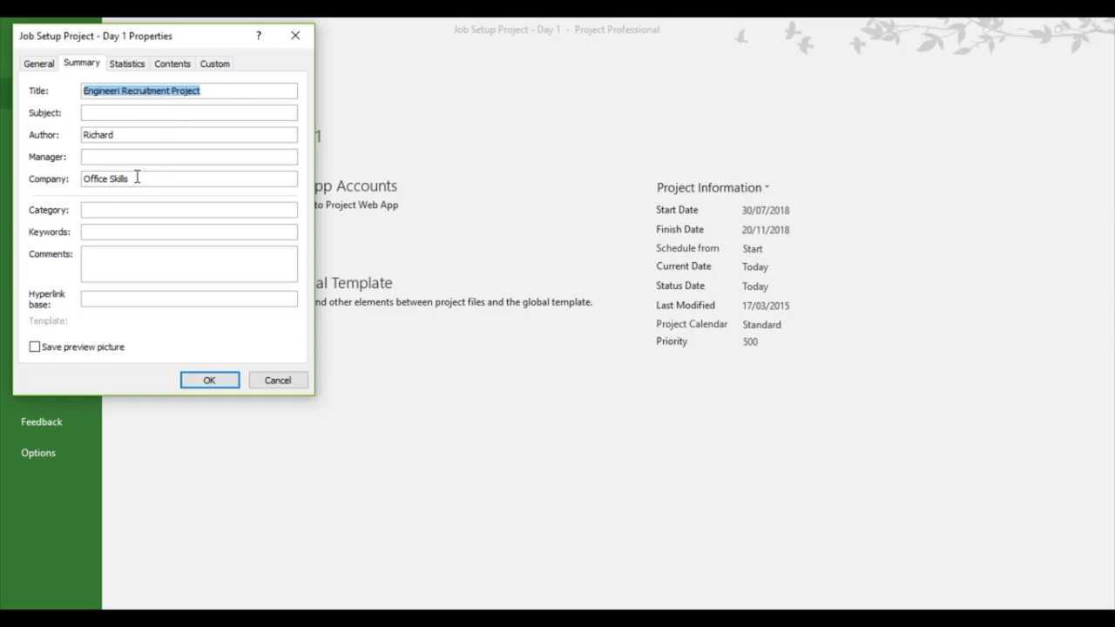
{"action": "left_click", "coordinate": [289, 43]}
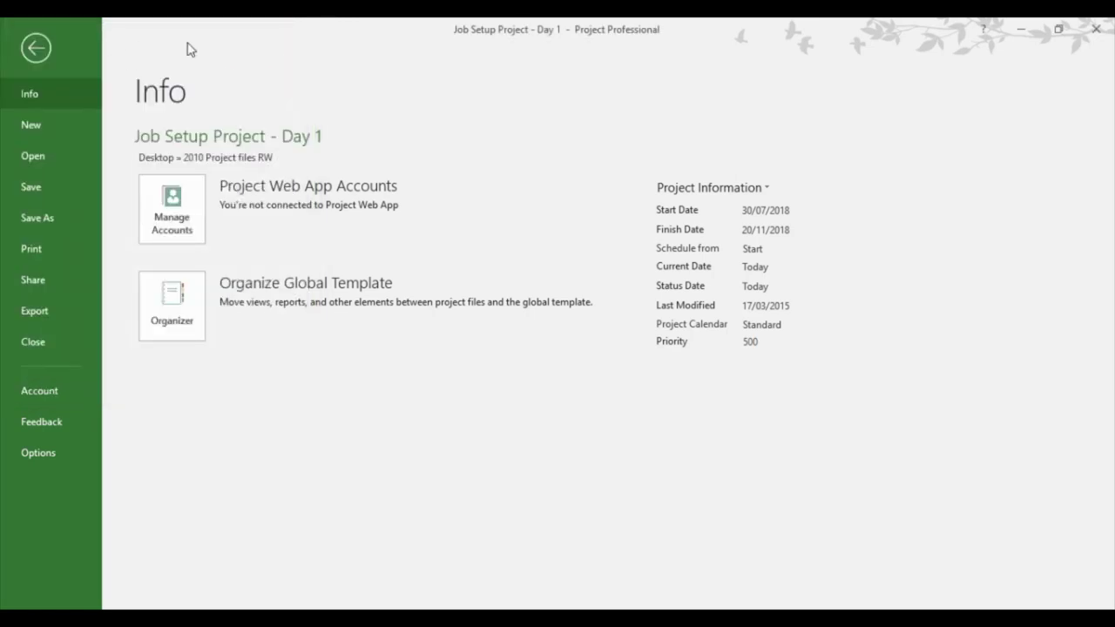
On the Print page, limit printing to pages 1 to 1 and zoom into page 1.
{"action": "left_click", "coordinate": [33, 249]}
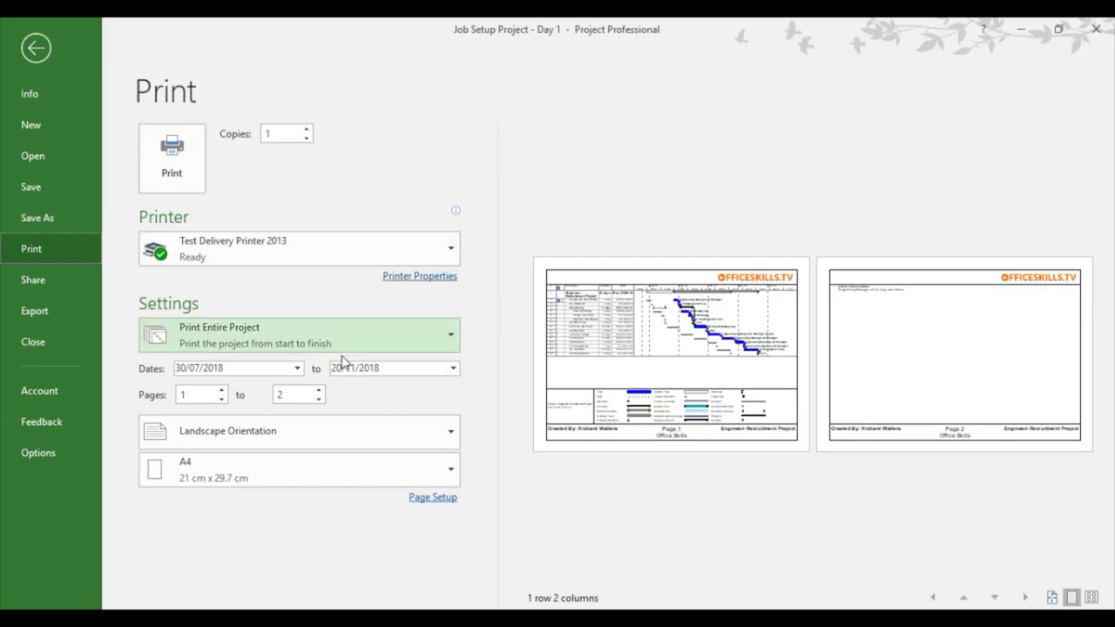
{"action": "left_click", "coordinate": [319, 399]}
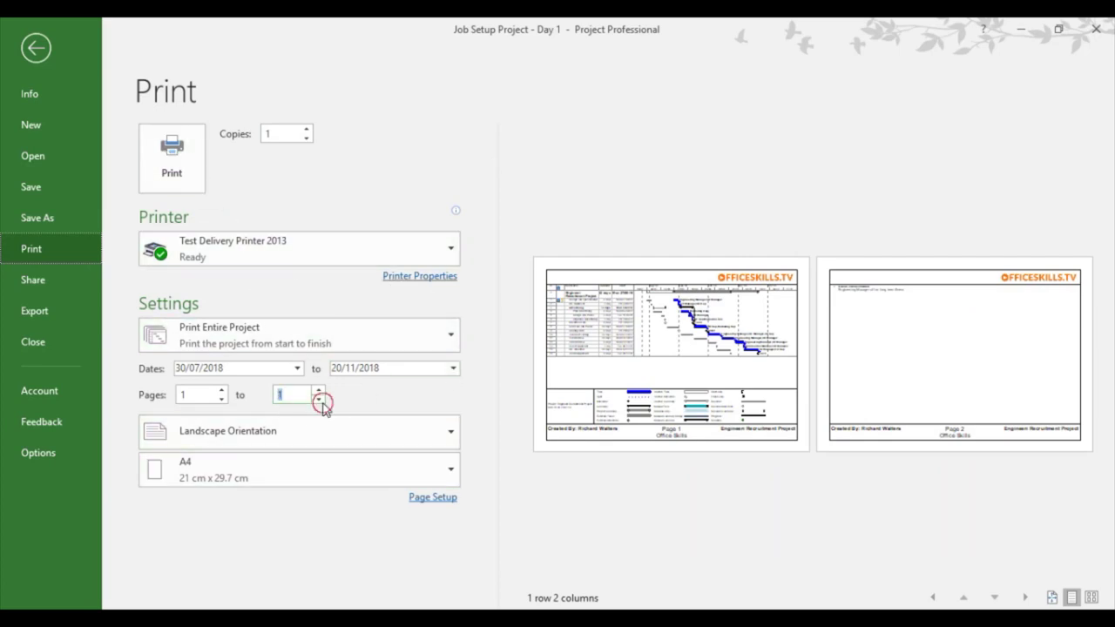
{"action": "left_click", "coordinate": [643, 392]}
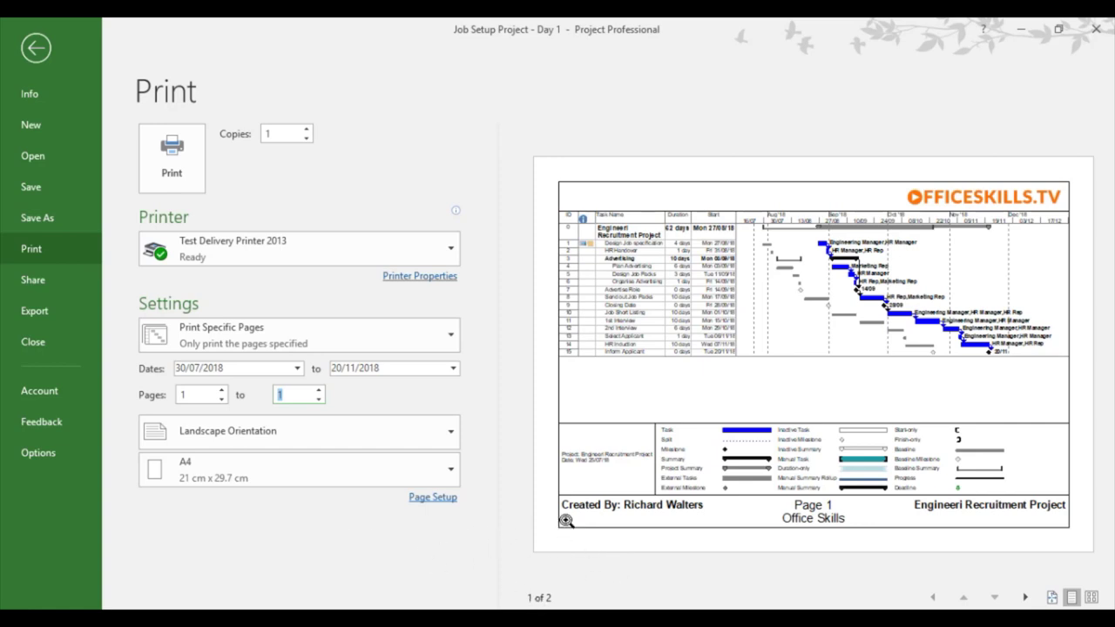
{"action": "left_click", "coordinate": [448, 336]}
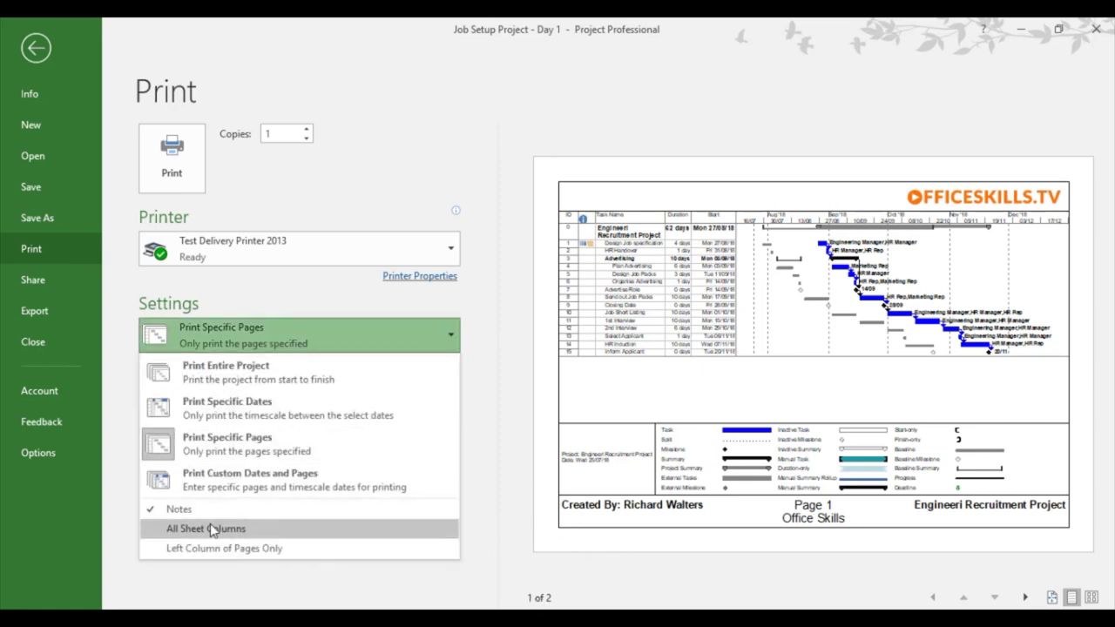
{"action": "left_click", "coordinate": [231, 568]}
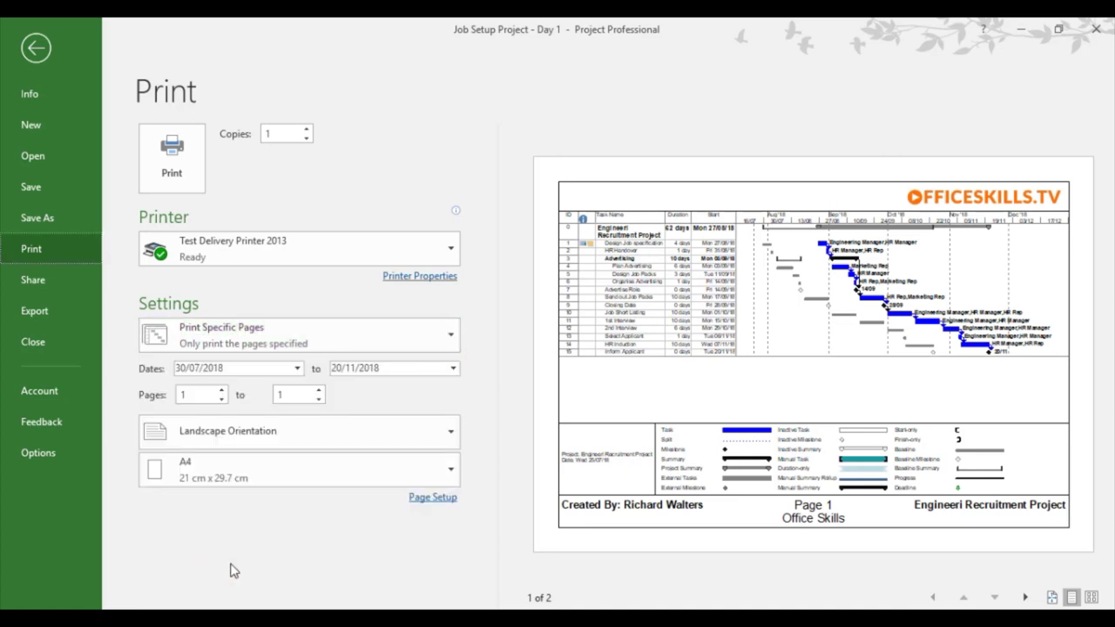
Preview page 2 and back to page 1, then reopen the Gantt chart's Page Setup.
{"action": "left_click", "coordinate": [1023, 598]}
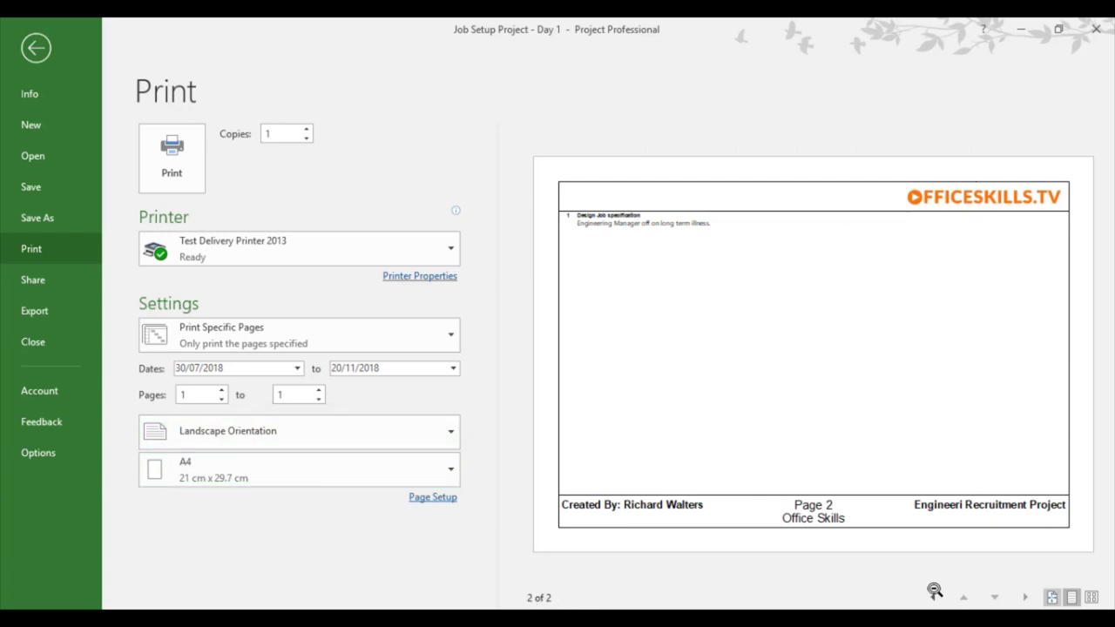
{"action": "left_click", "coordinate": [931, 598]}
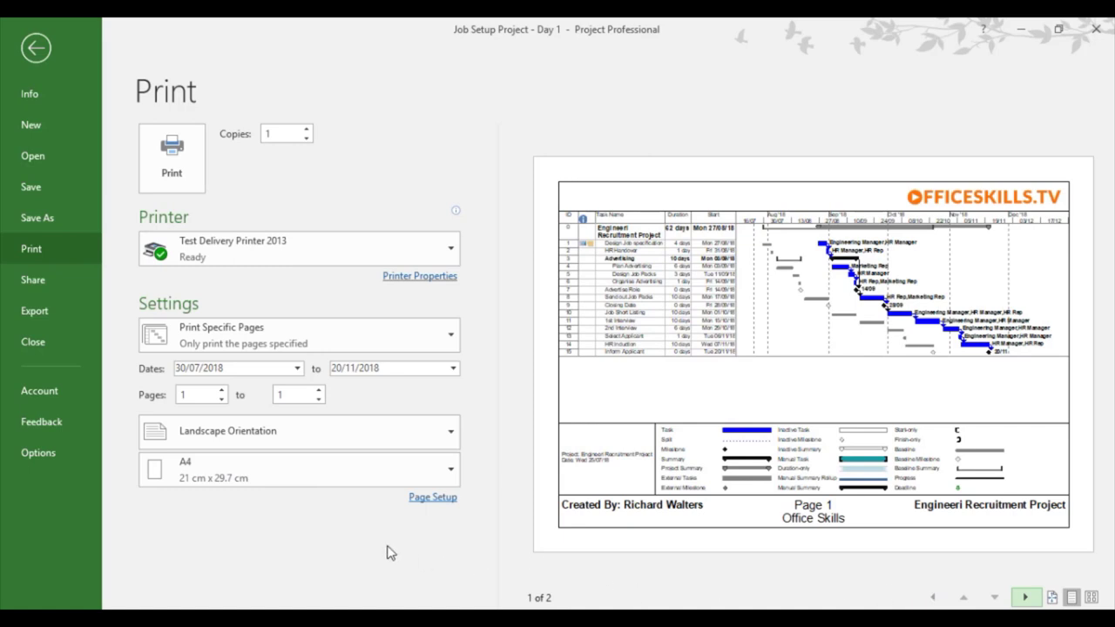
{"action": "left_click", "coordinate": [422, 502]}
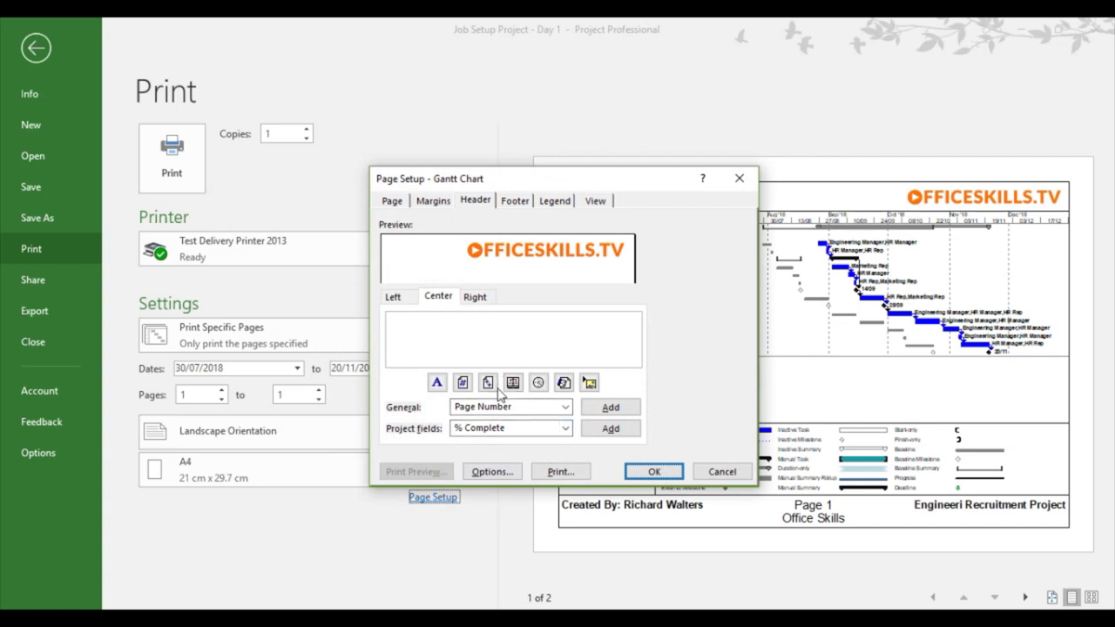
Check the footer's Page &[Page] and &[Company] fields and the General list, adding nothing.
{"action": "left_click", "coordinate": [514, 203]}
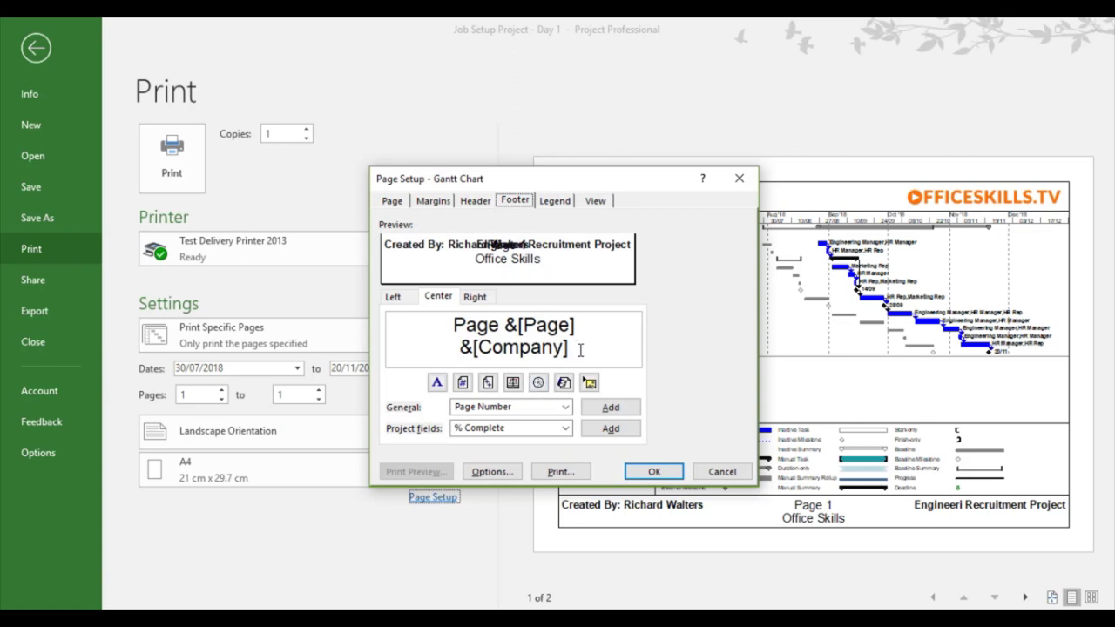
{"action": "left_click", "coordinate": [565, 407]}
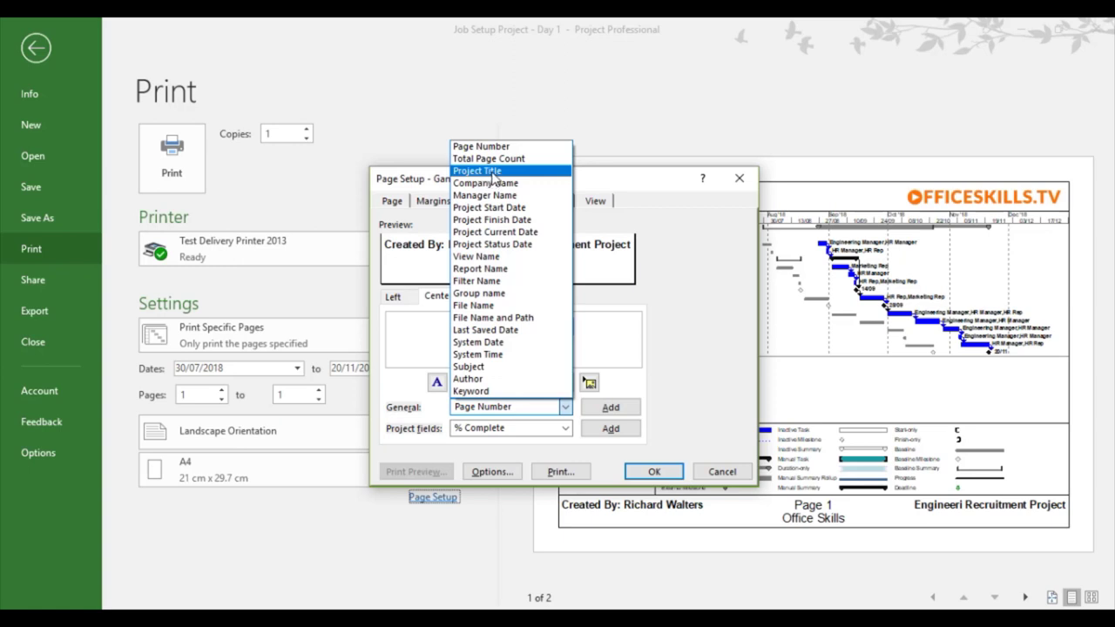
{"action": "left_click", "coordinate": [701, 246]}
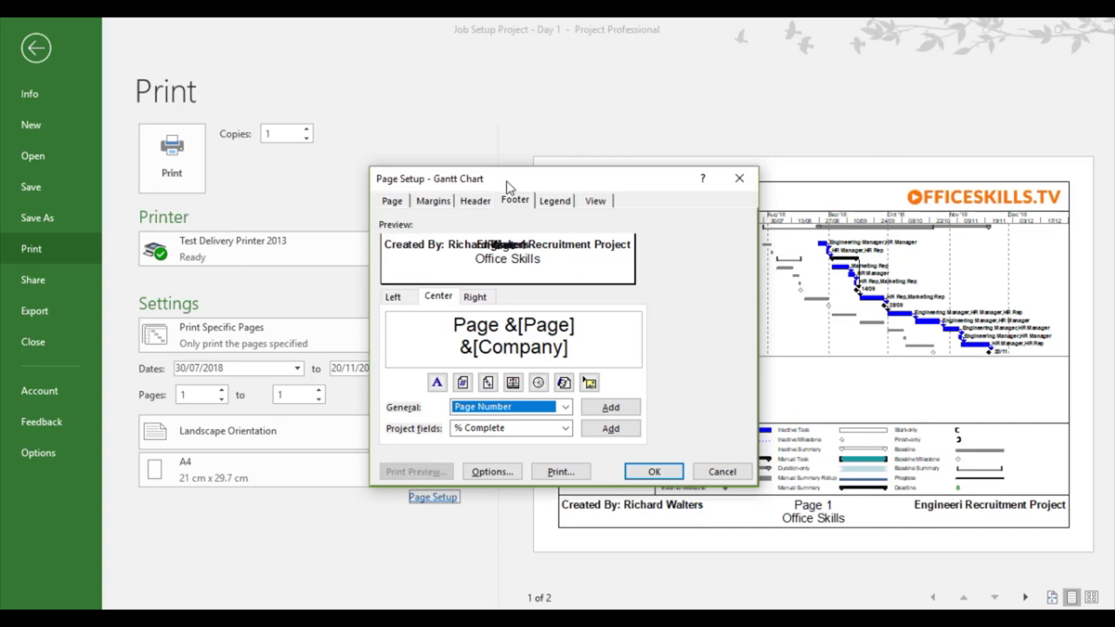
{"action": "left_click", "coordinate": [723, 474]}
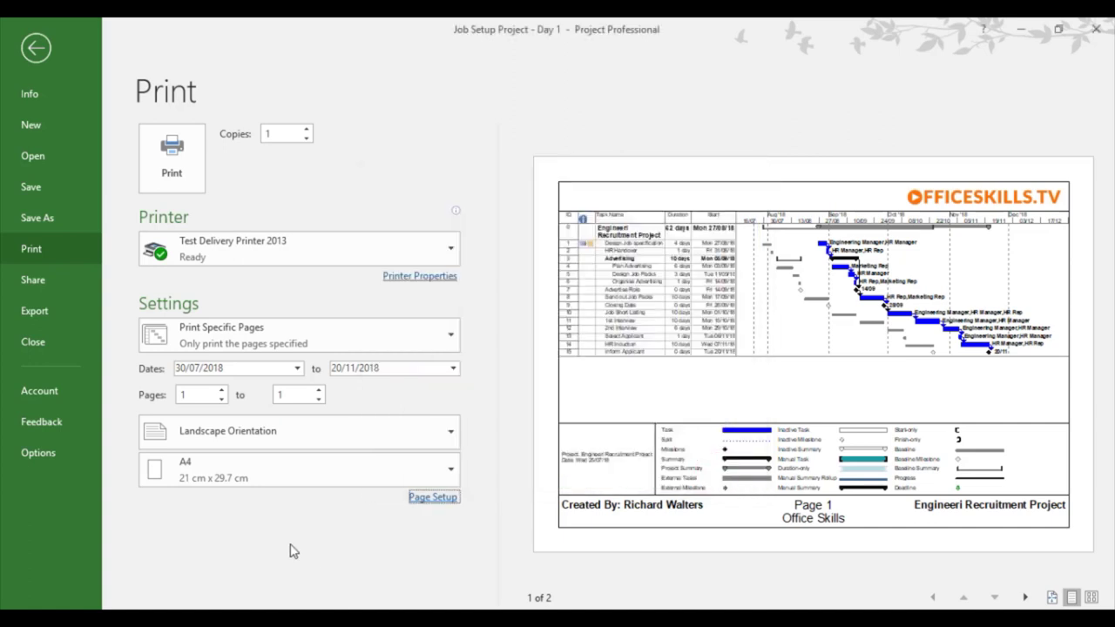